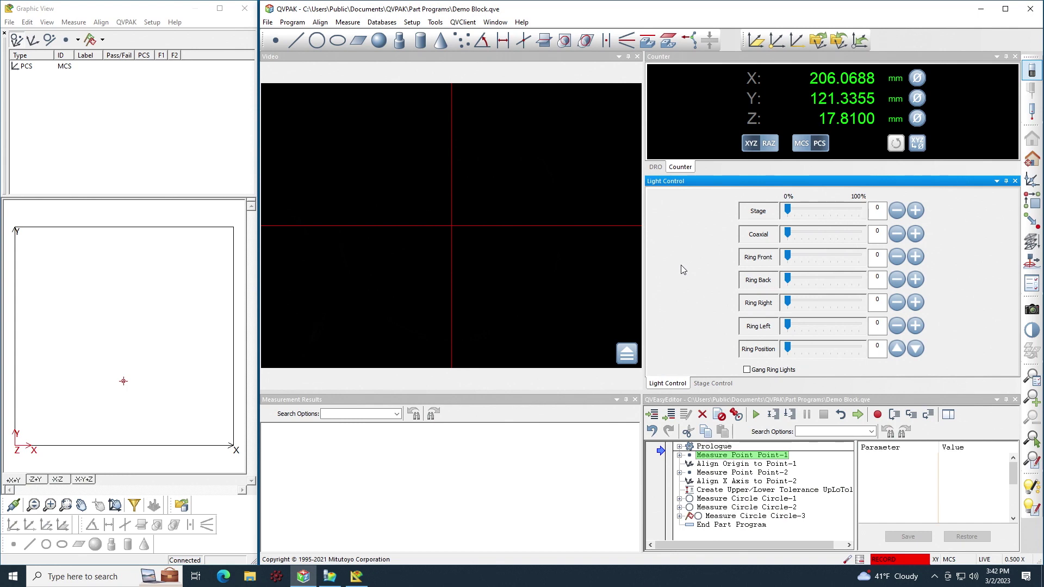
- Close QVPAK's Graphic View and launch MiCAT 1.0 from its desktop shortcut
click(245, 8)
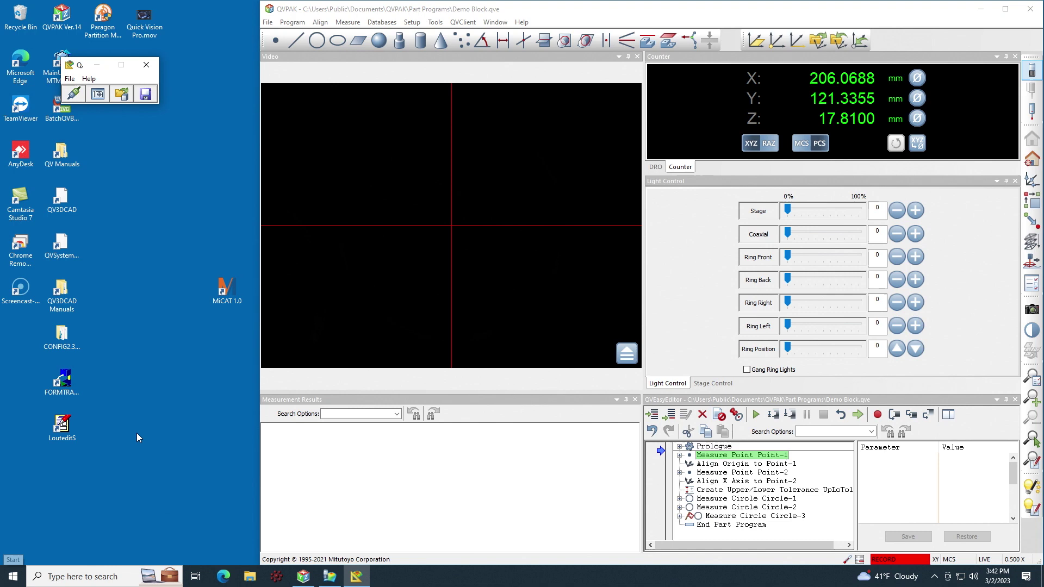
click(235, 290)
double_click(235, 291)
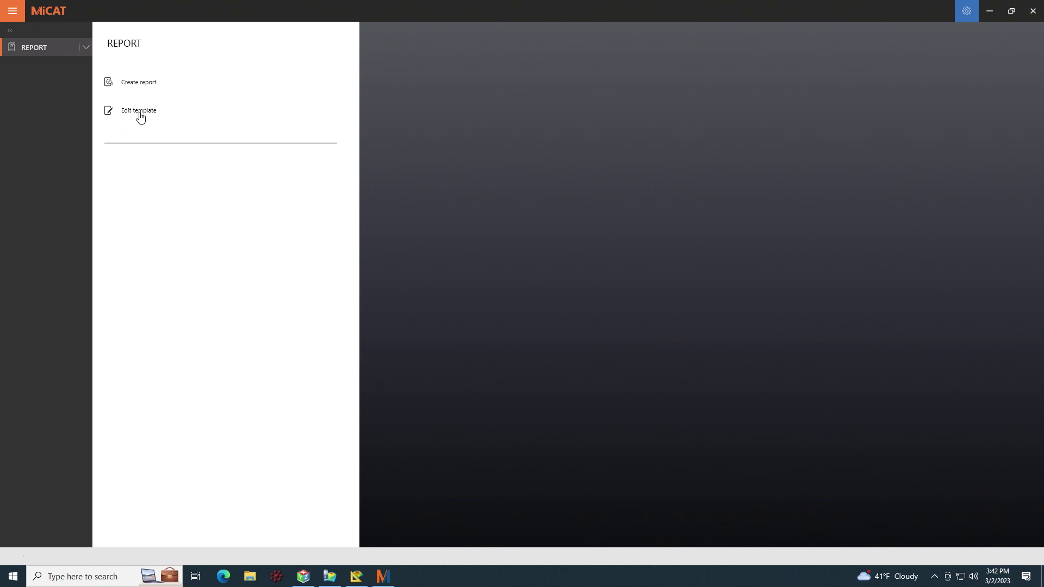
- Open MiCAT Template 1 in the template editor through Edit template
click(140, 117)
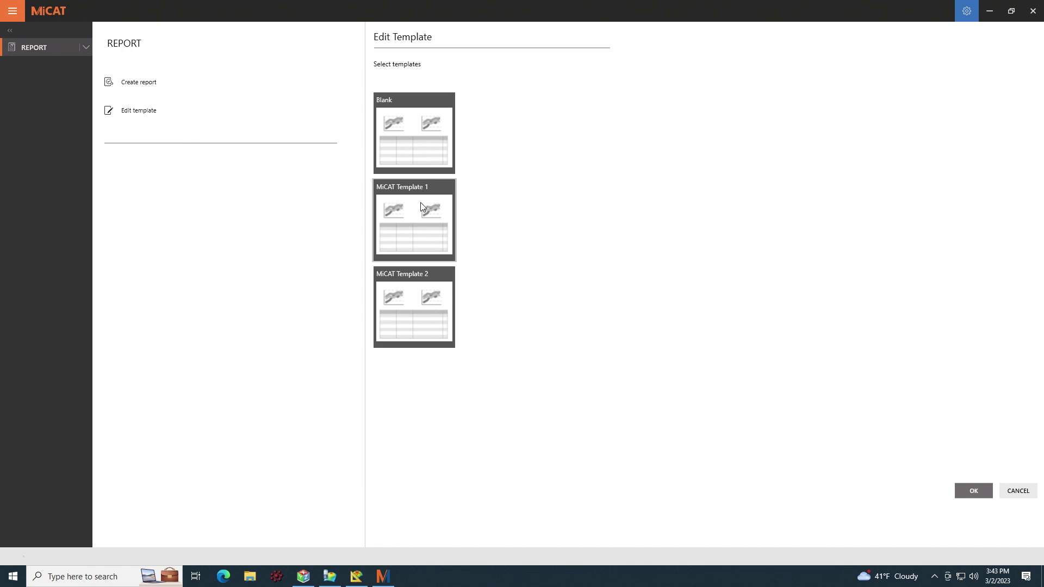
click(412, 225)
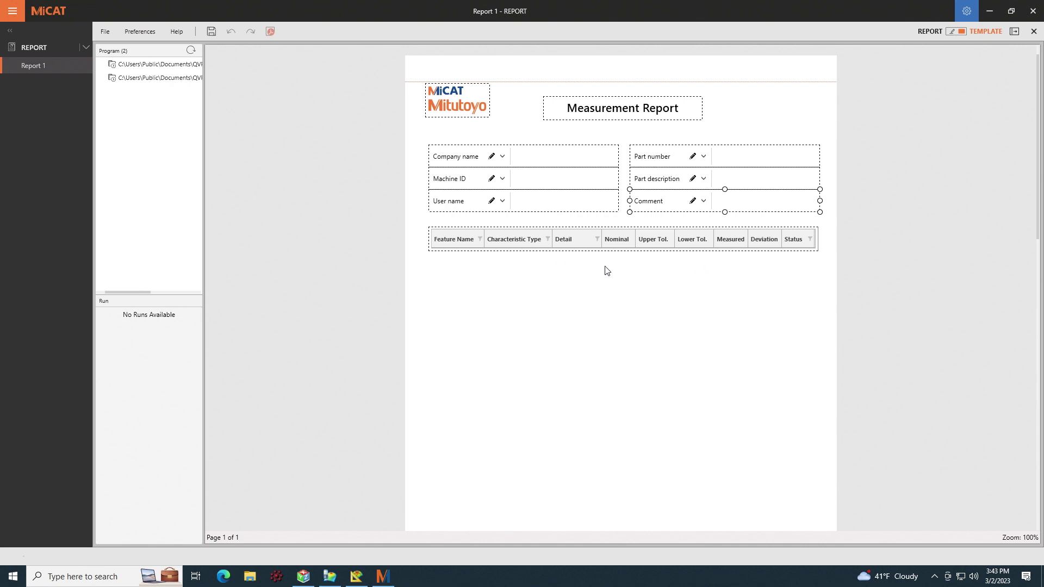
- Nudge the characteristics table left and the Measurement Report title right, then bring up the insert menu
mouse_move(554, 228)
mouse_down()
mouse_move(554, 288)
mouse_move(584, 330)
mouse_move(539, 259)
mouse_move(544, 228)
mouse_up()
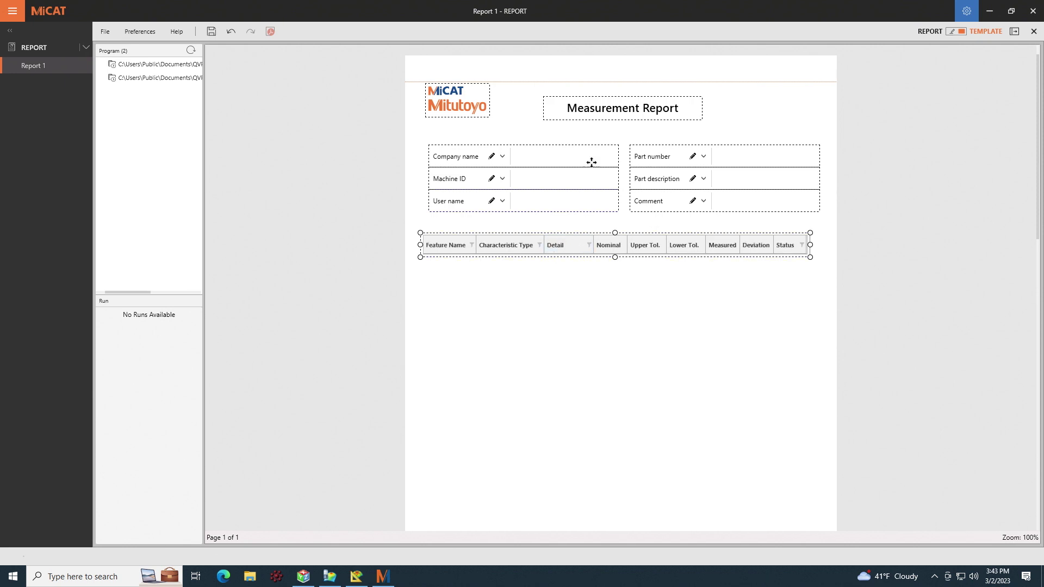
click(593, 119)
drag(594, 119, 599, 120)
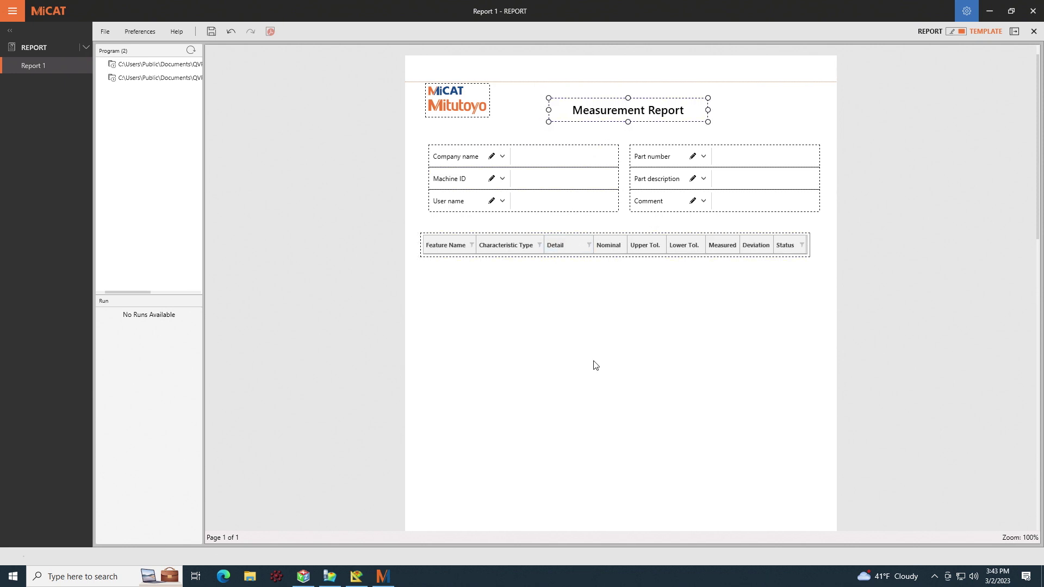
right_click(586, 324)
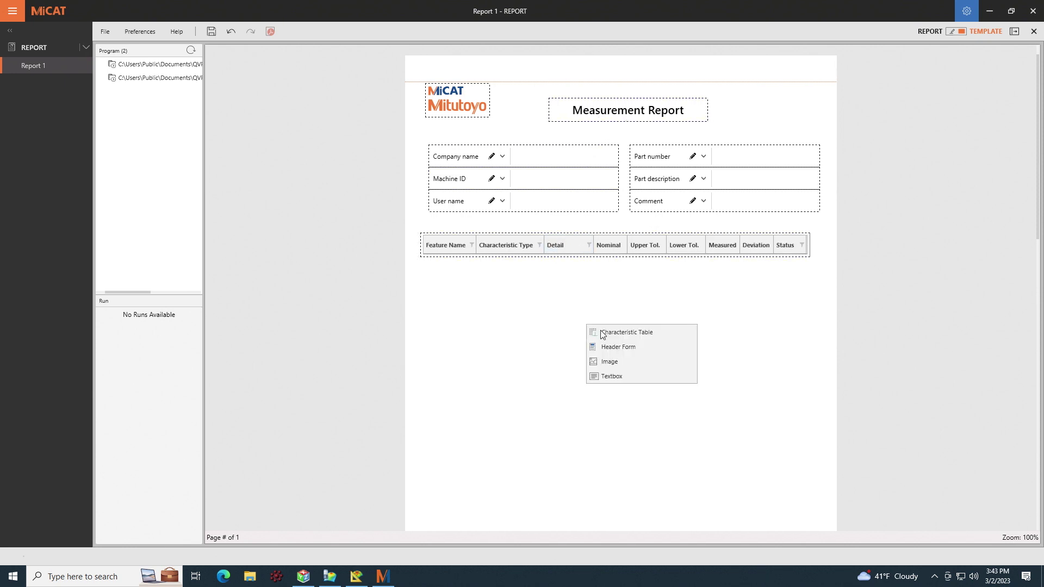
- Insert IOT_Mitutoyo logo.png as an image and shrink it into the page's bottom-right corner
click(626, 364)
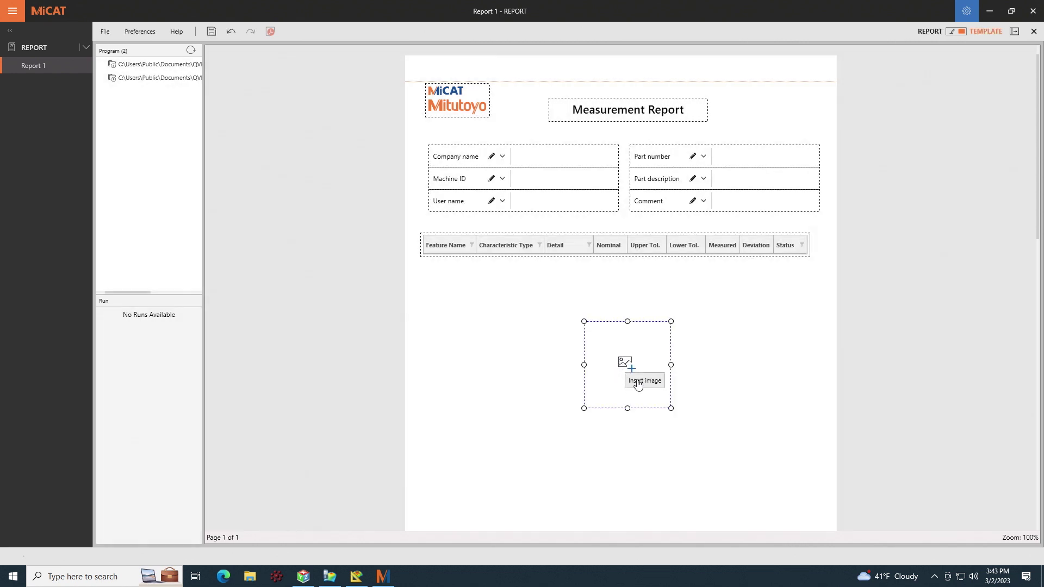
click(624, 364)
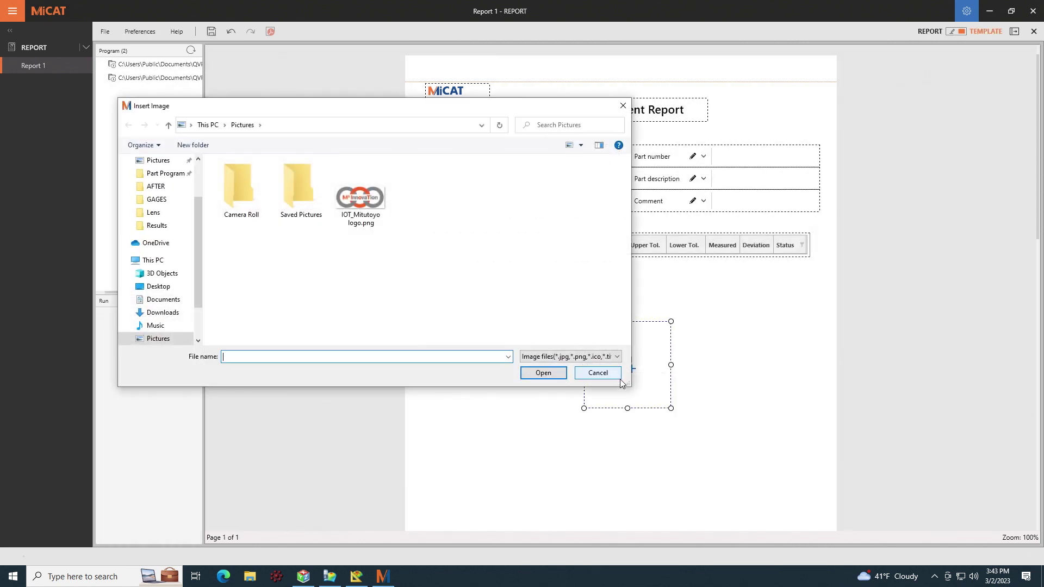
click(366, 213)
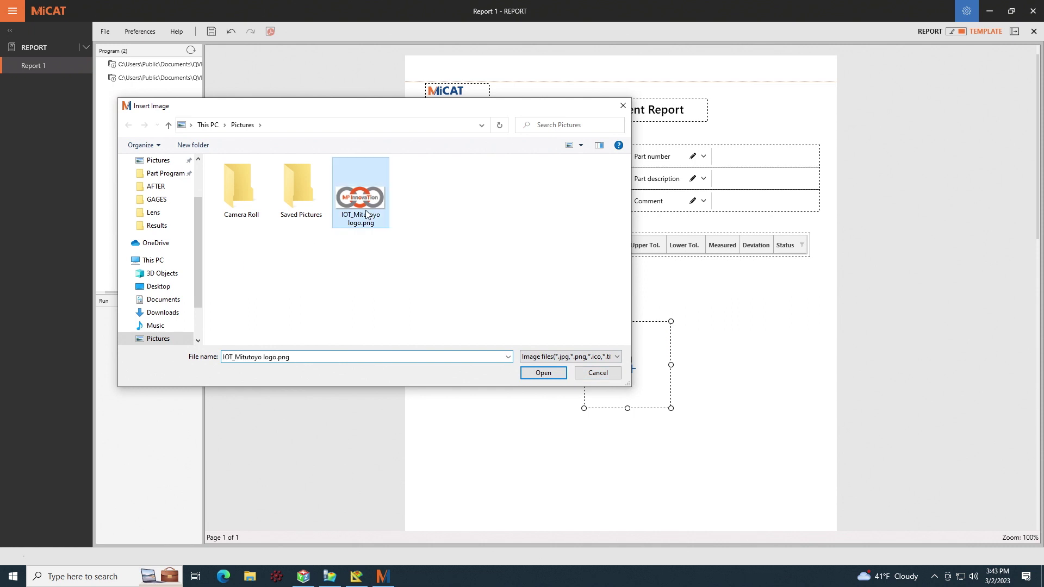
click(535, 374)
drag(656, 347, 694, 456)
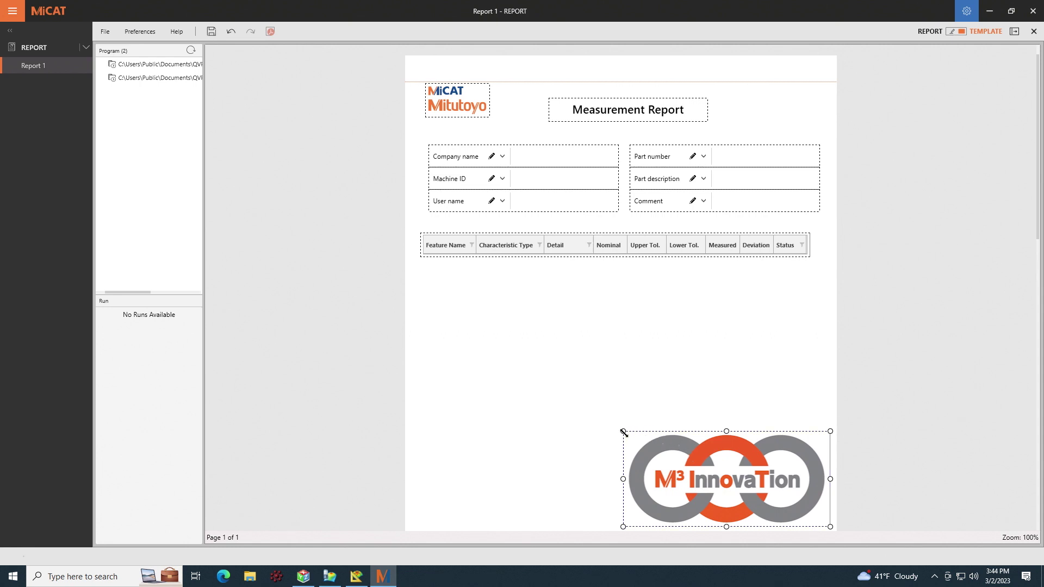
drag(623, 431, 716, 476)
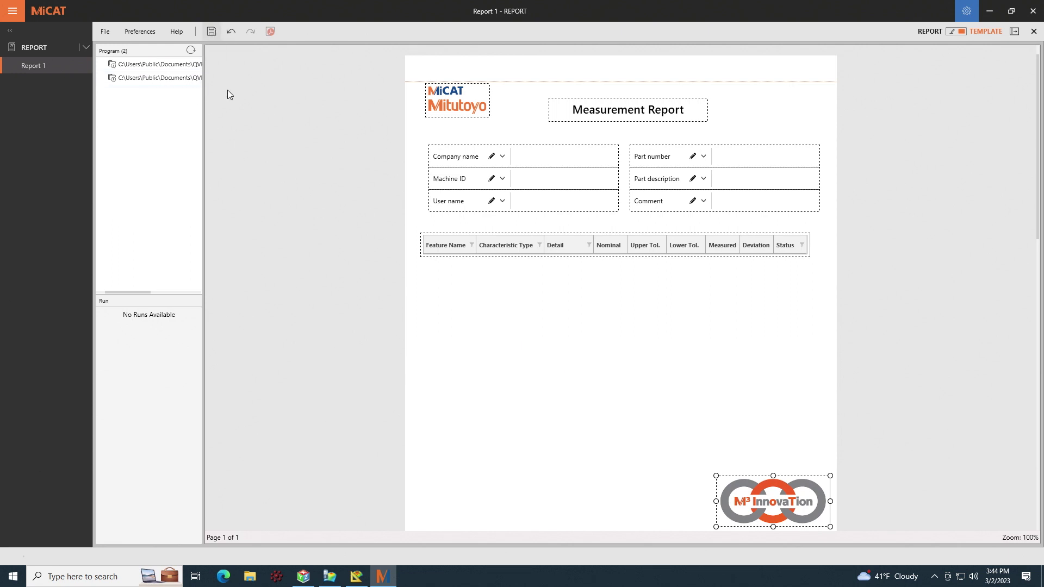
- Save the edited layout as a template named 'New Template' using Ctrl+S
key(ctrl+s)
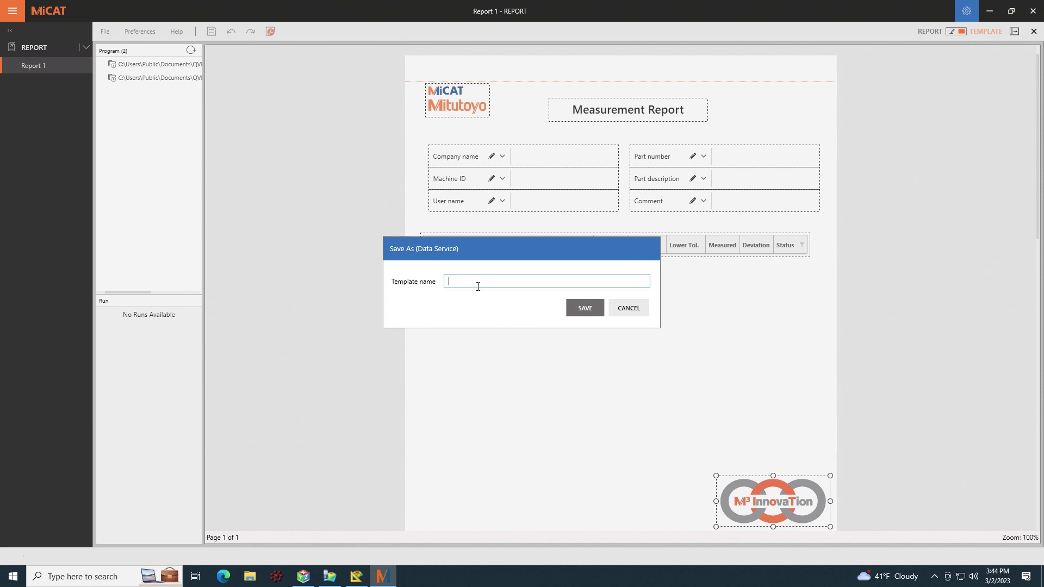
text(New Template)
click(585, 307)
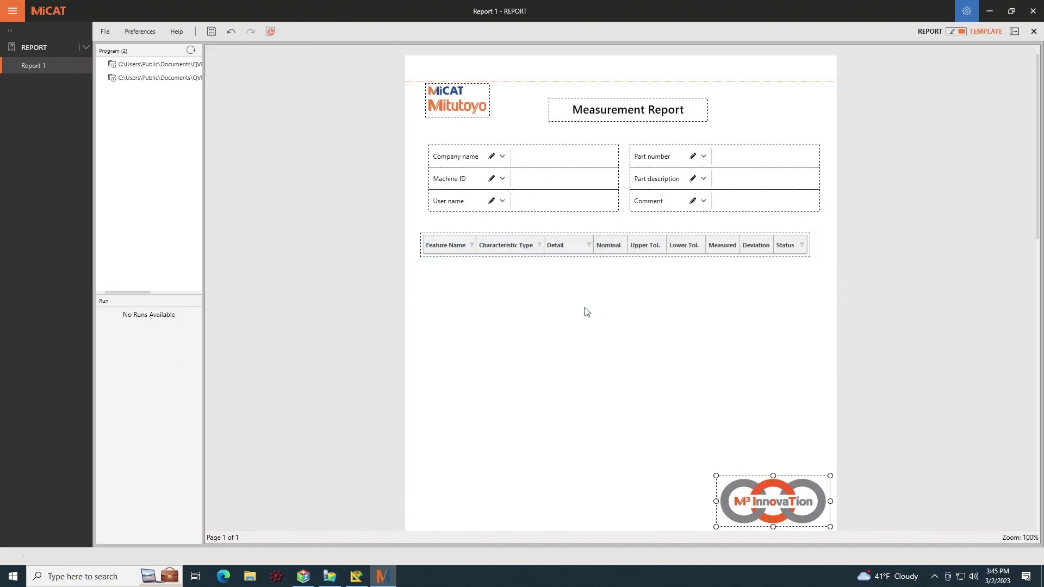
- Close the template workspace and confirm New Template appears in the Edit template list
click(1034, 31)
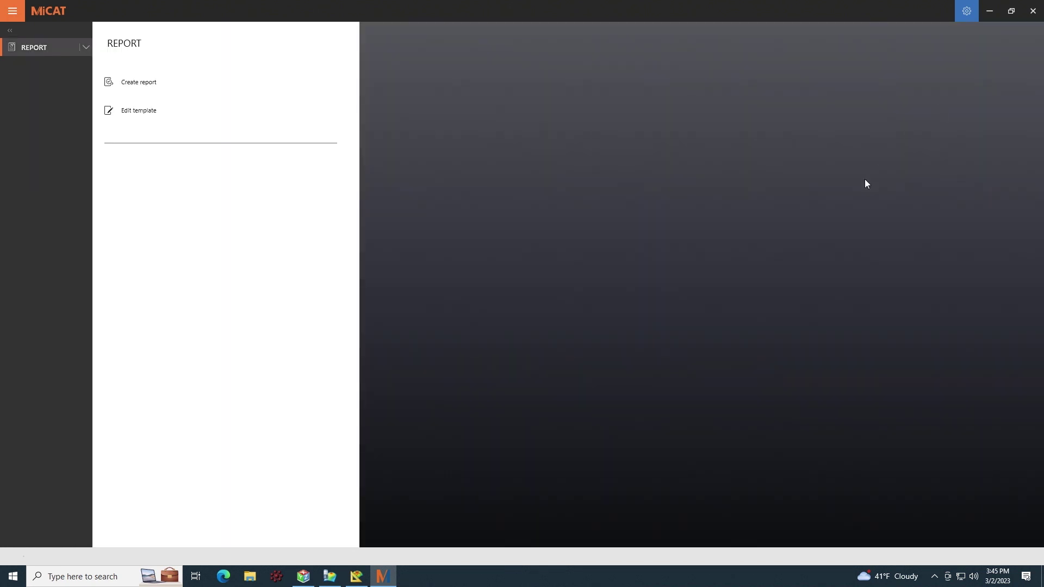
click(126, 116)
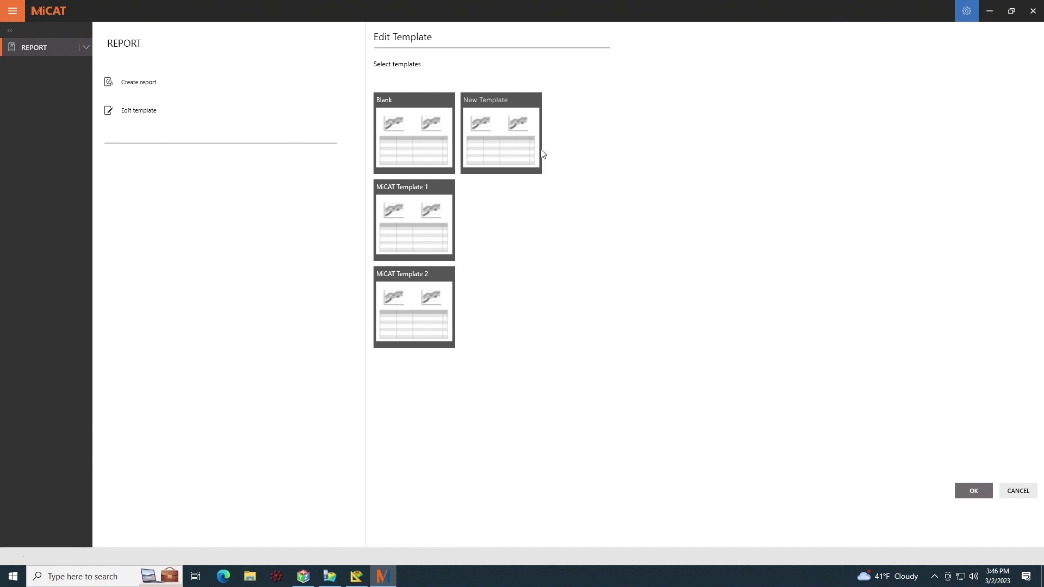
click(600, 322)
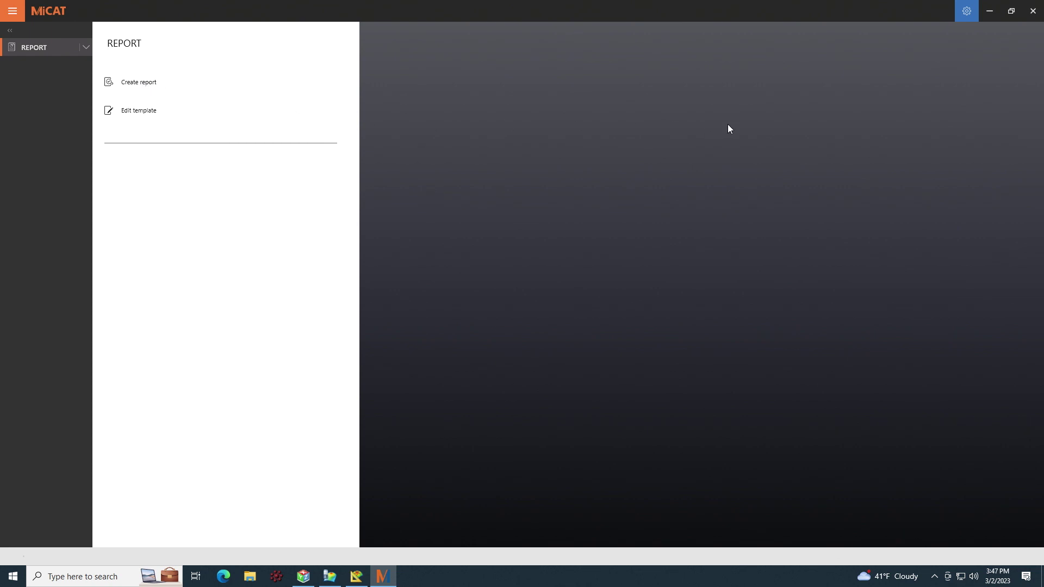
- Back in QVPAK, reopen Graphic View and set up a Demo Block Multi Run with Export Report Data ticked
click(989, 11)
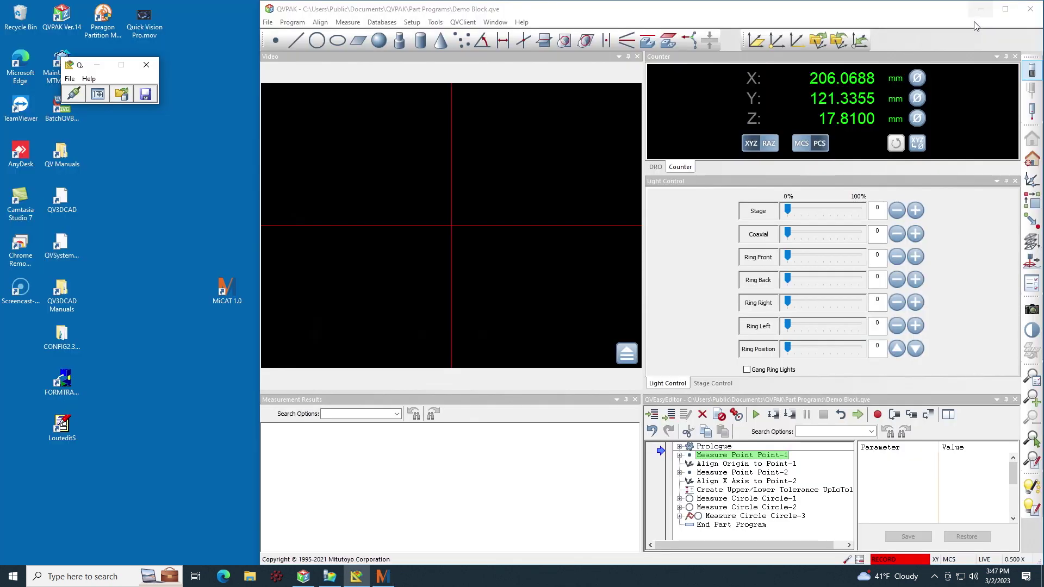
click(99, 95)
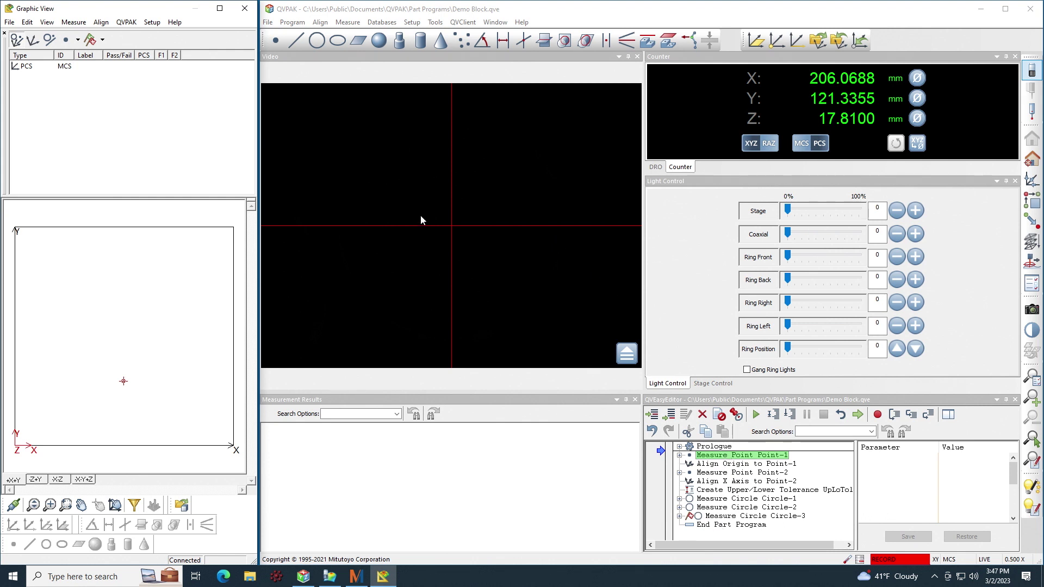
click(293, 22)
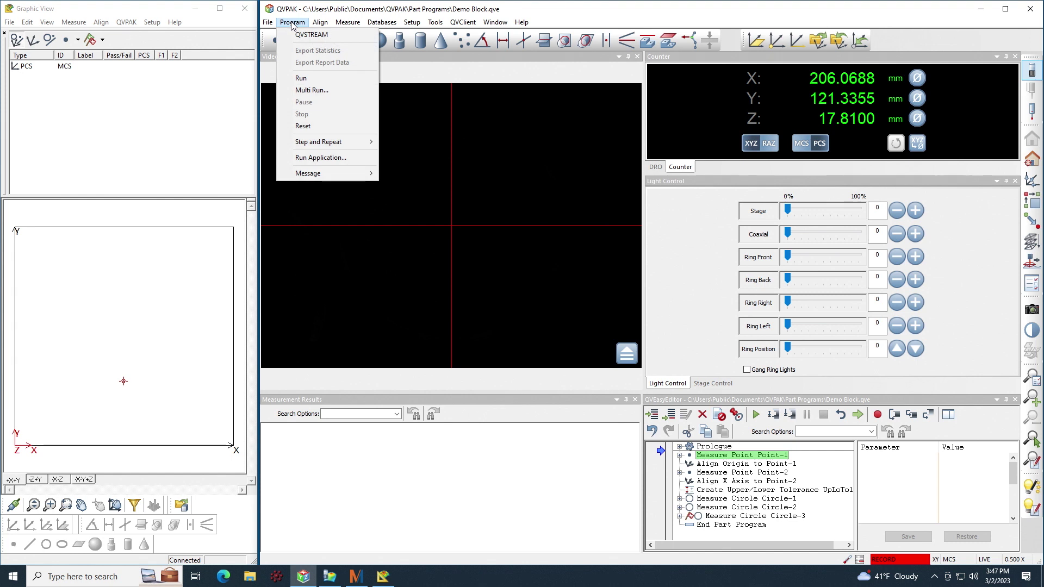
click(298, 92)
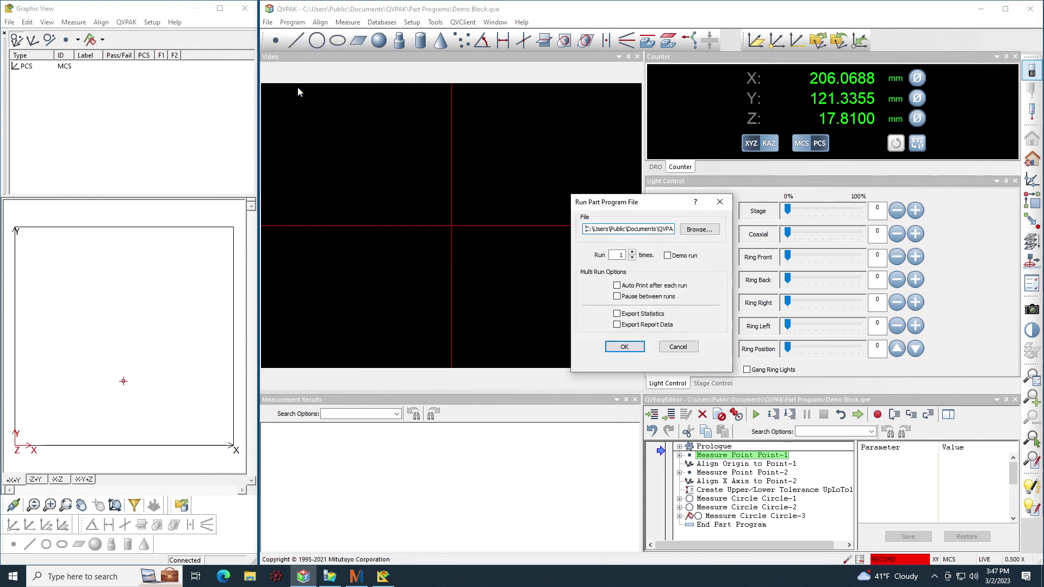
click(624, 326)
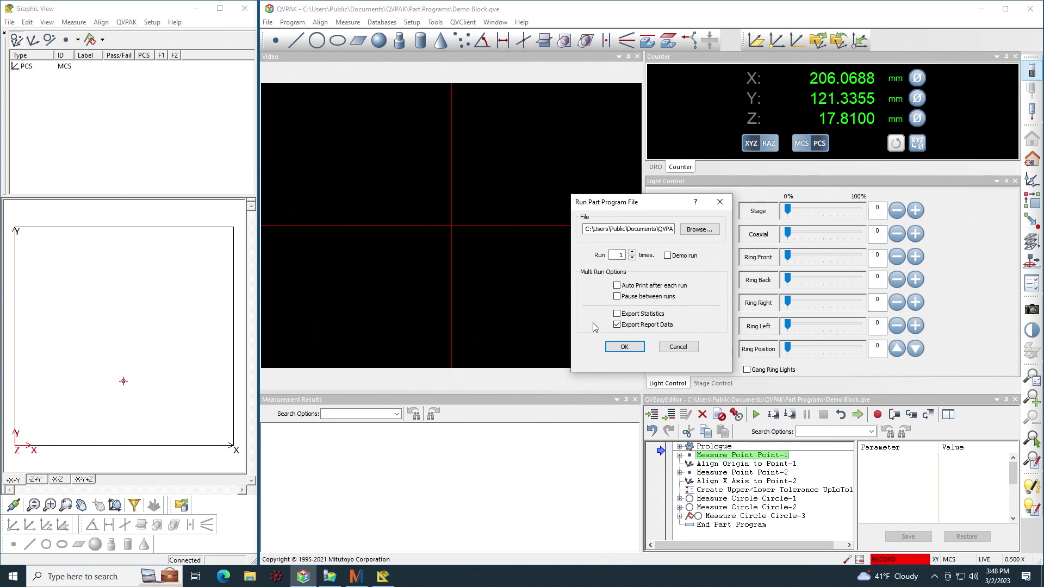
- Run the Demo Block program, measuring all three circles with Circle-3 failing at 7.143
click(624, 347)
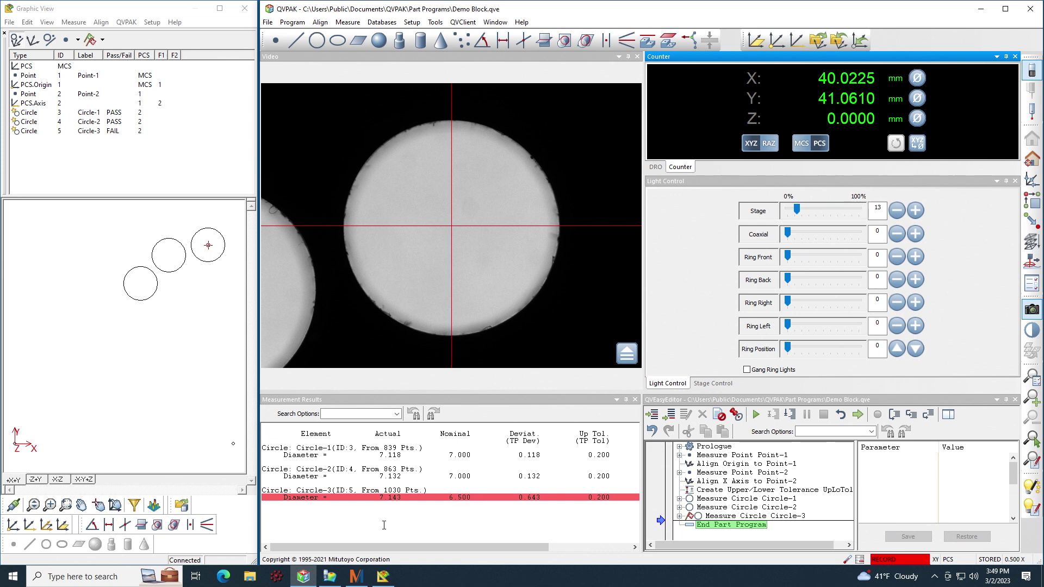
- Create Report 2 in MiCAT Reporter from the New Teamplate template
click(356, 577)
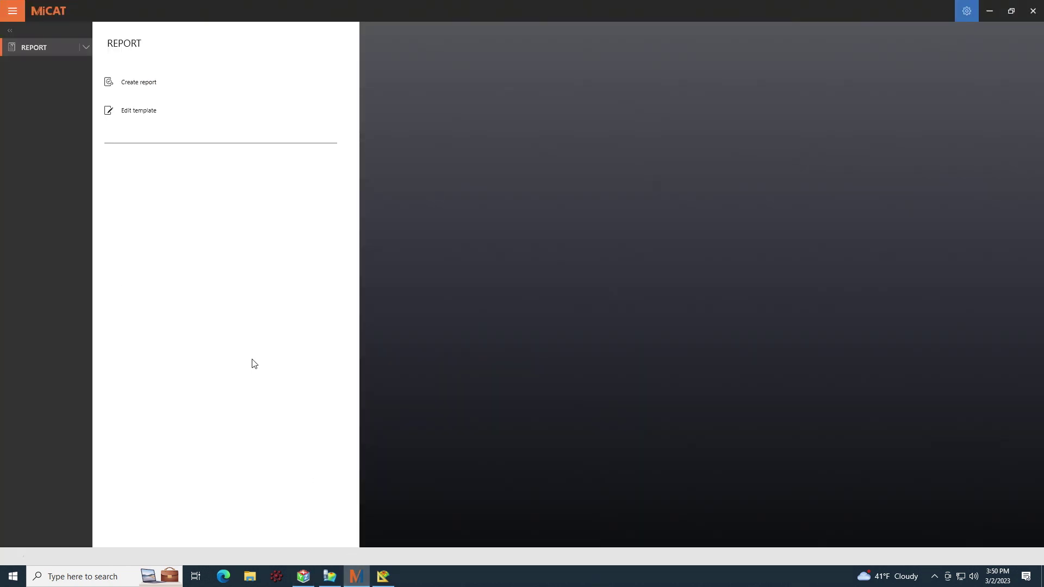
click(146, 85)
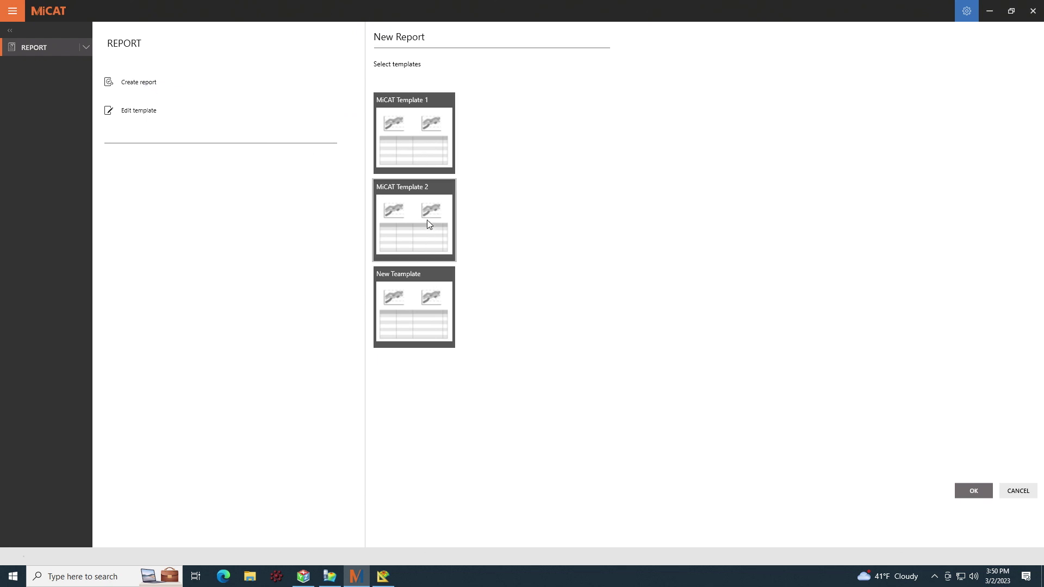
click(420, 288)
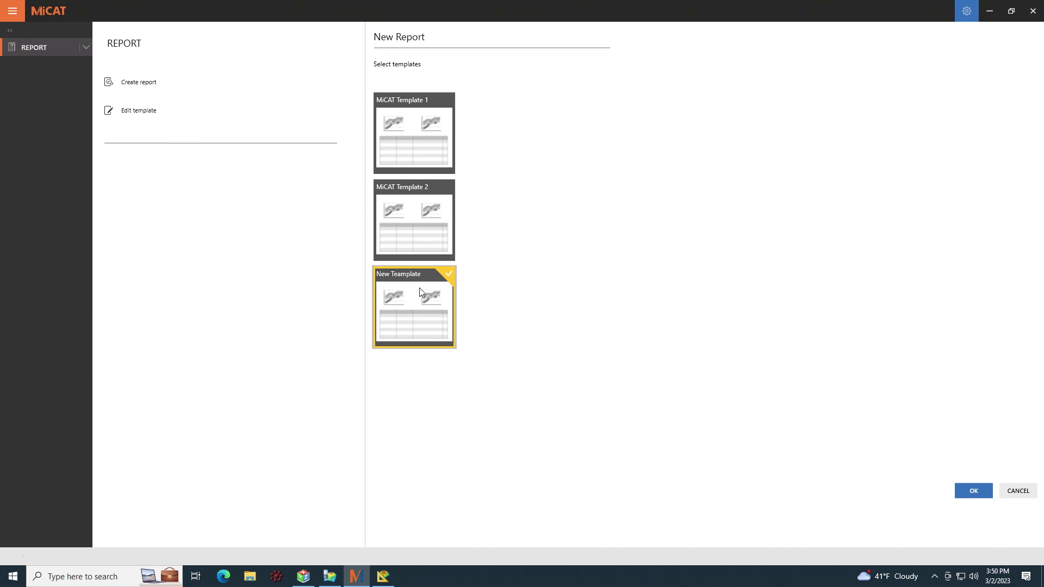
click(982, 495)
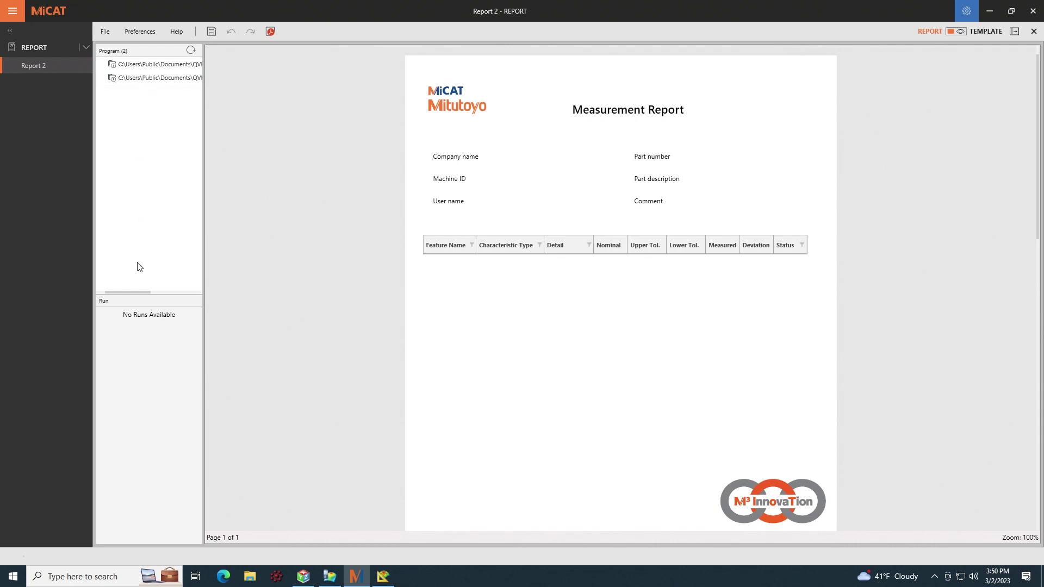
drag(136, 291, 183, 296)
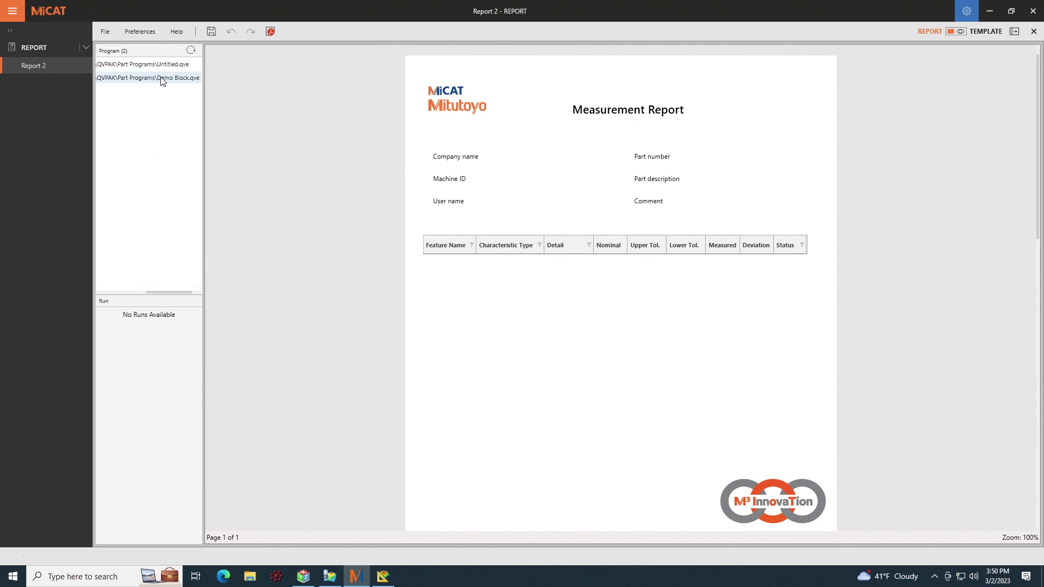
click(162, 78)
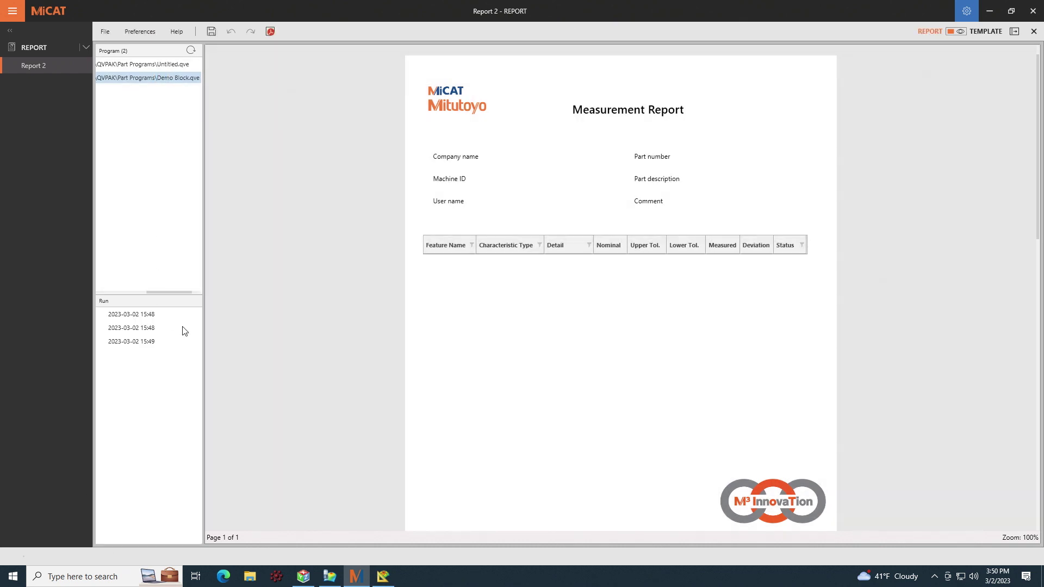
click(156, 316)
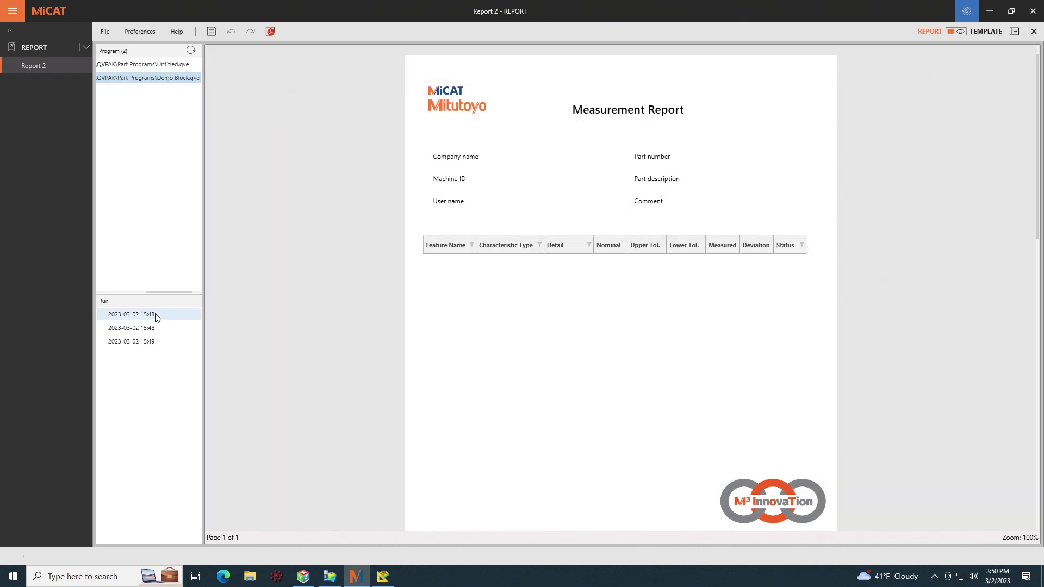
click(147, 342)
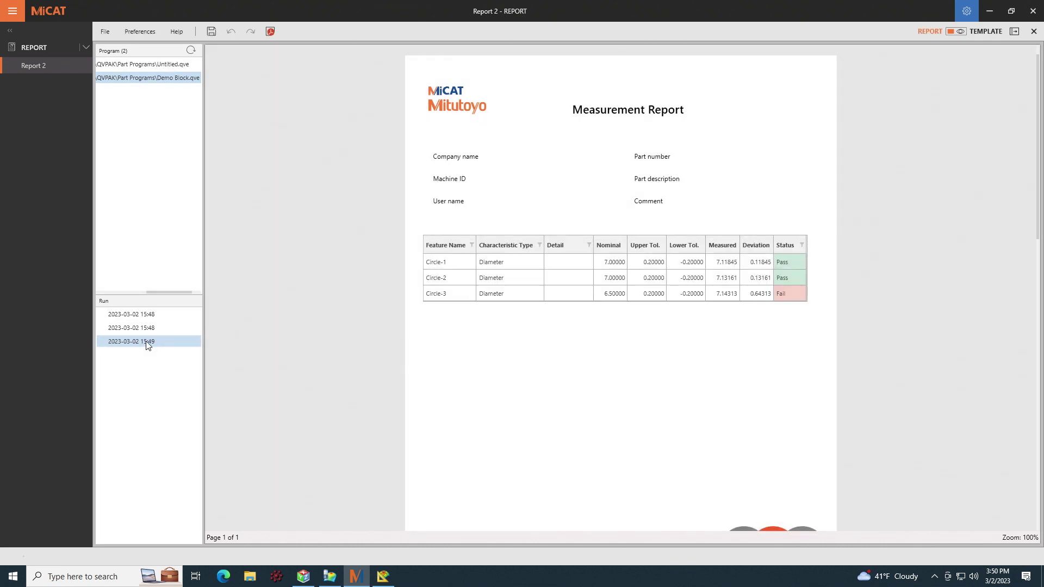